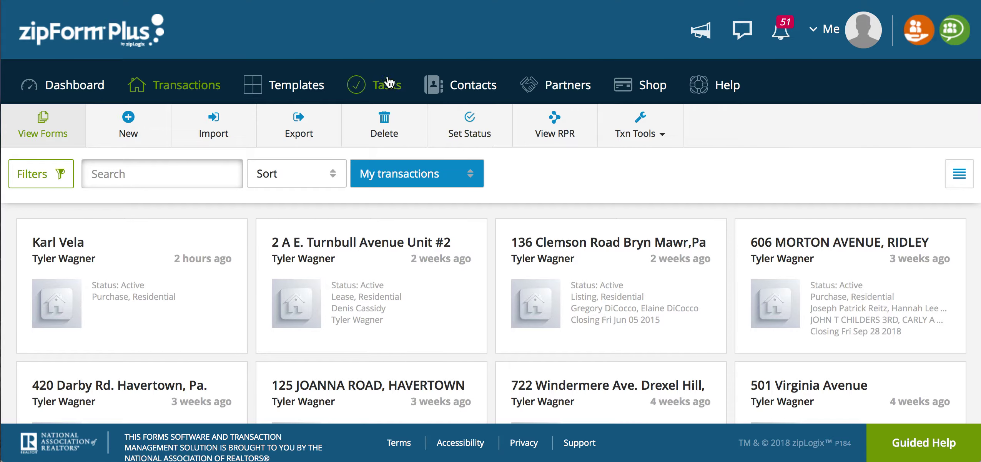
- Create a purchase or offer template named "Buyer Sample Template" with the Residential property type and save it
left_click(299, 86)
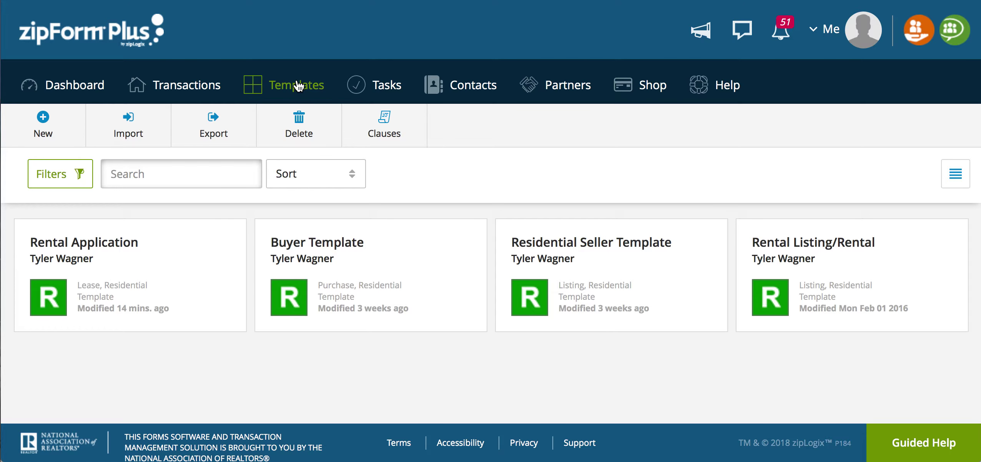
left_click(44, 131)
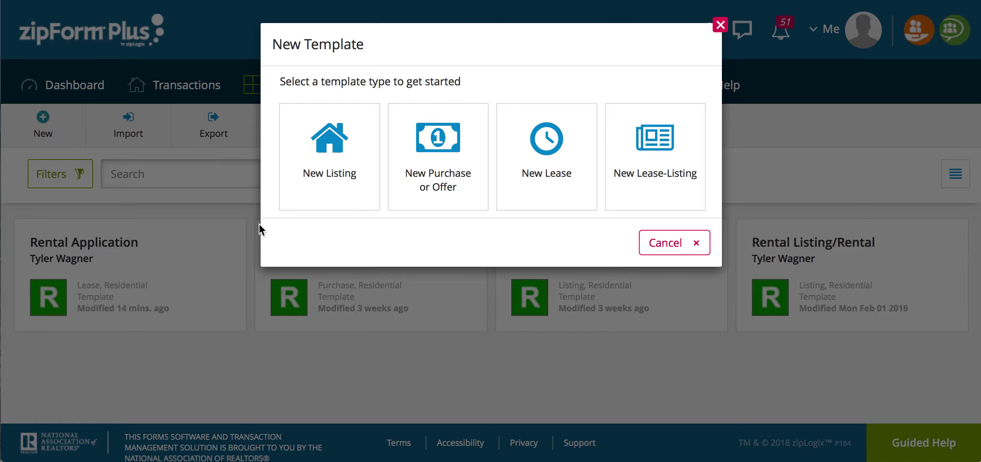
left_click(434, 187)
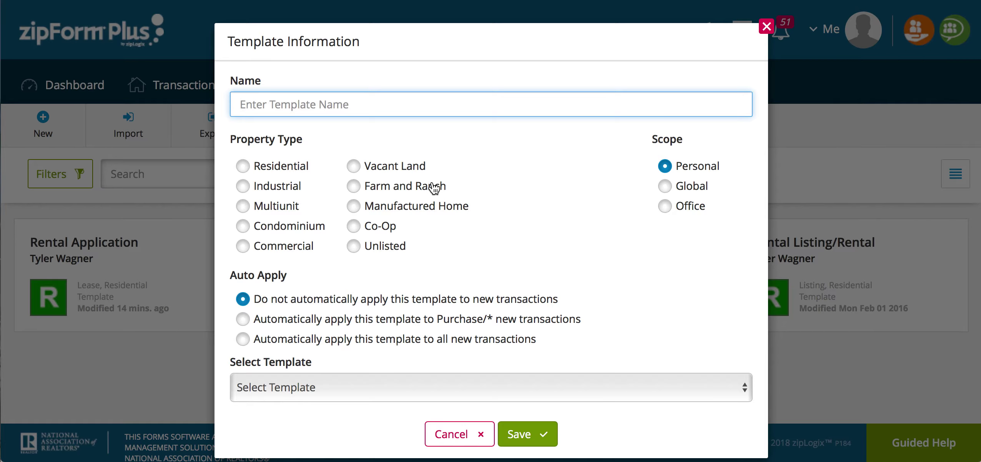
type("Buyer ")
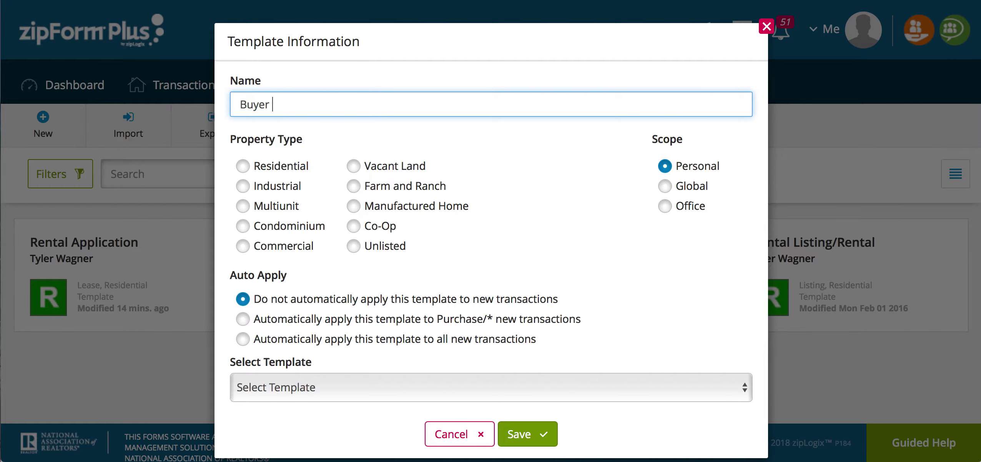
type("Sample Template")
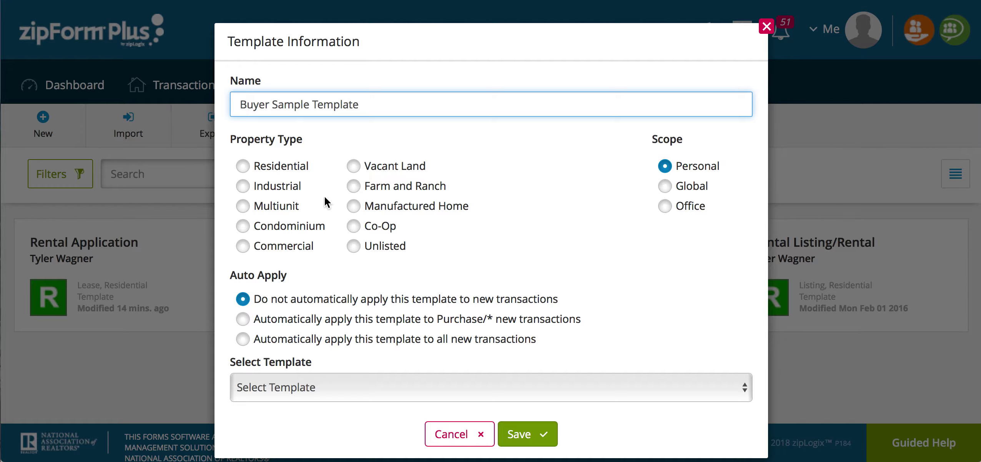
left_click(243, 167)
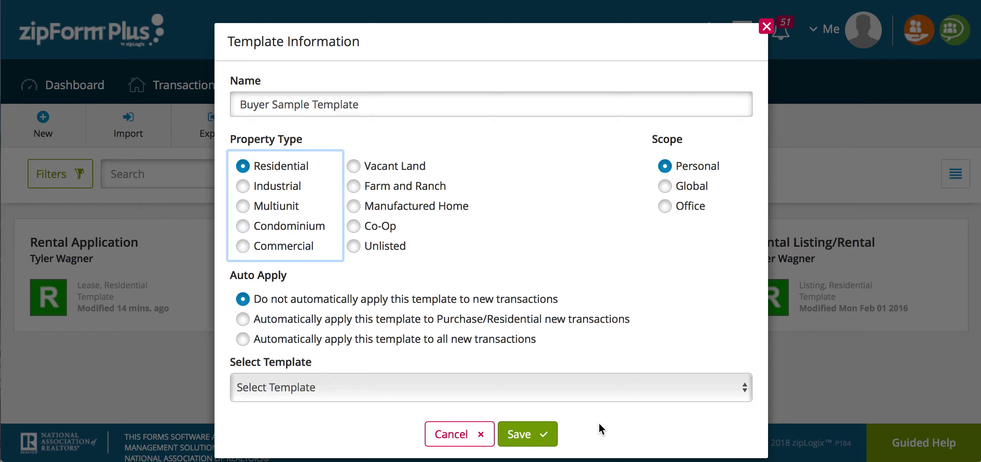
left_click(540, 436)
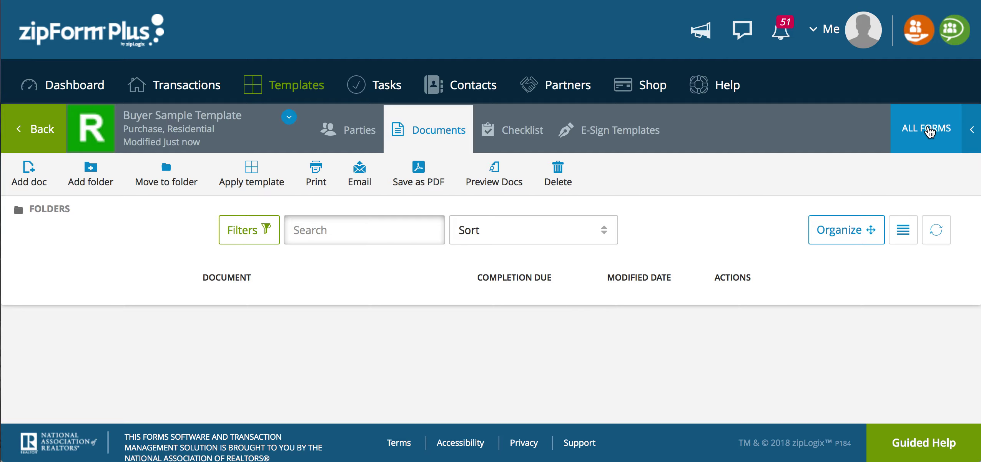
- Search the Pennsylvania Assoc. of REALTORS form library for "sta" and add the Standard Agreement For The Sale Of Real Estate to the template
left_click(930, 132)
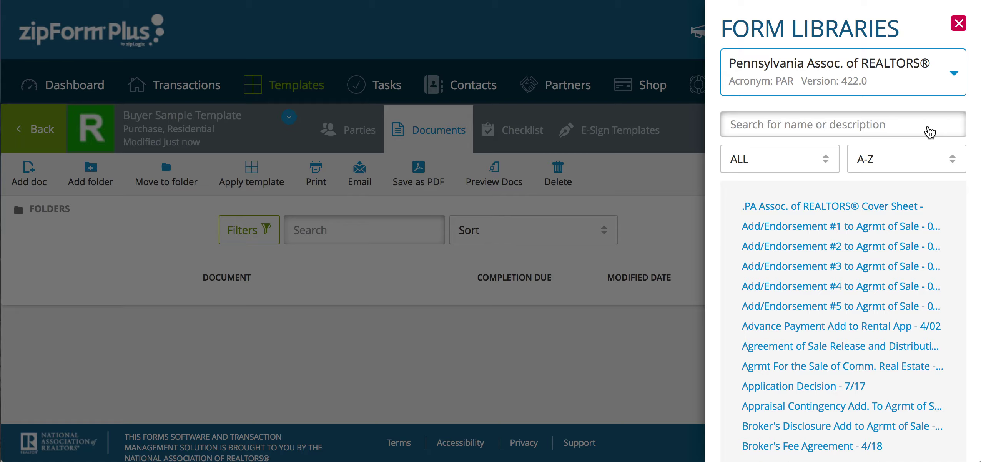
left_click(862, 124)
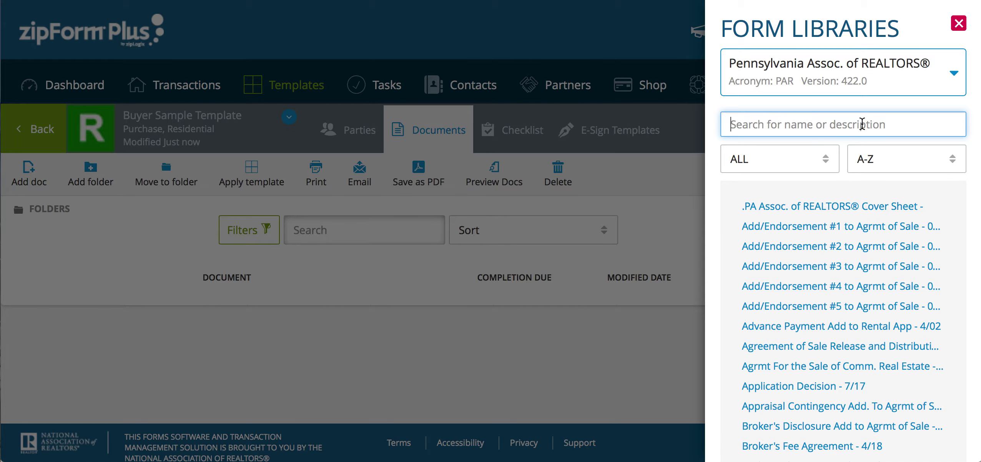
type("sta")
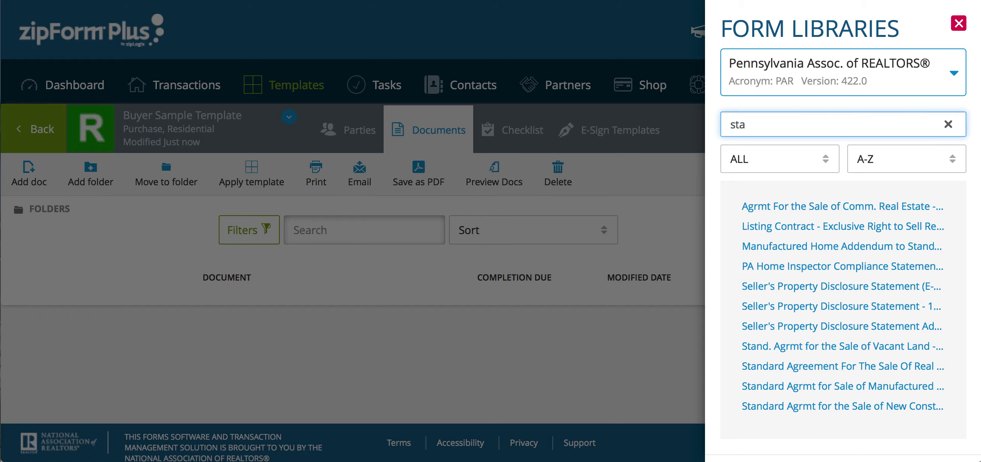
left_click(863, 370)
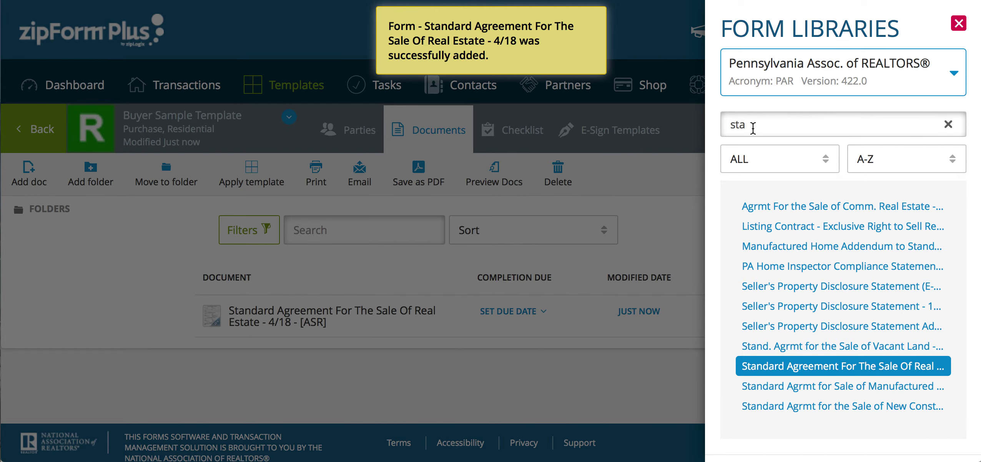
- Search the form library for "consumer" and add Consumer Notice #1 (Buyer) - 12/08 to the template
double_click(752, 127)
type("consumer")
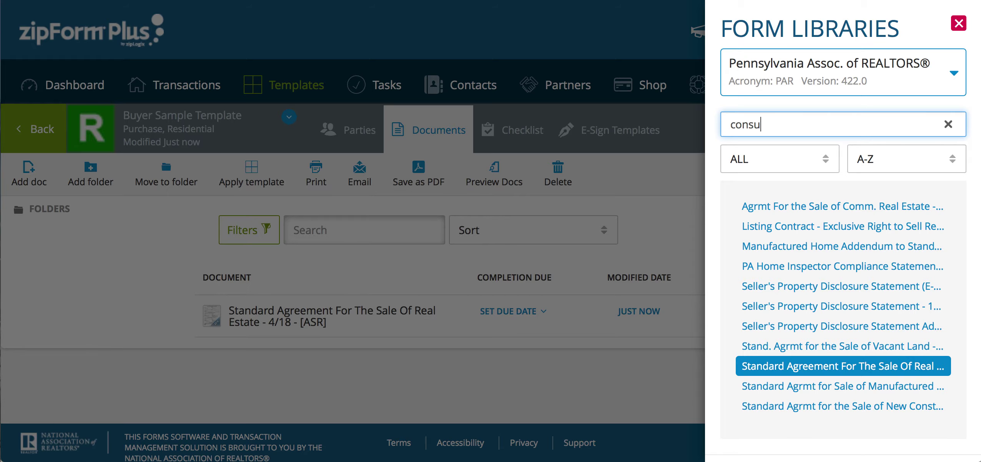
mouse_move(780, 251)
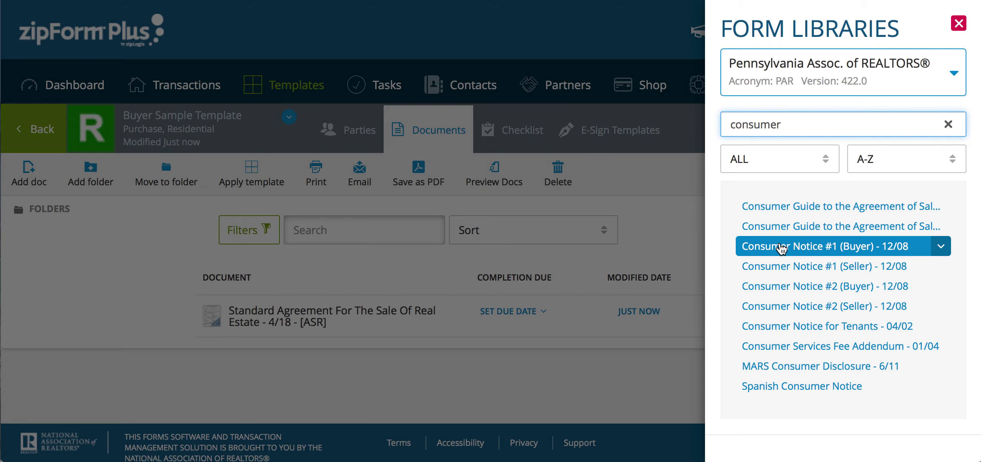
left_click(781, 251)
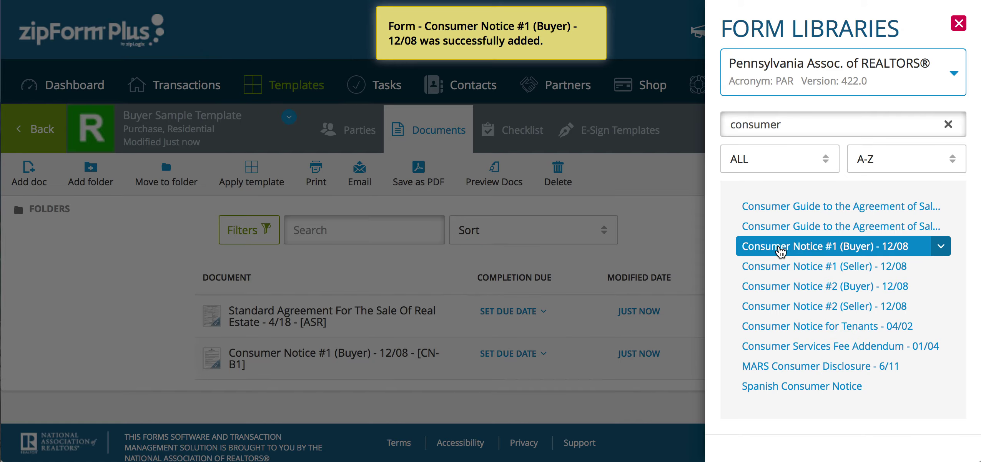
- Search the form library for "dep" and add the Dep. Money Notice to Buyer form to the template
left_click(795, 129)
double_click(795, 128)
type("dep")
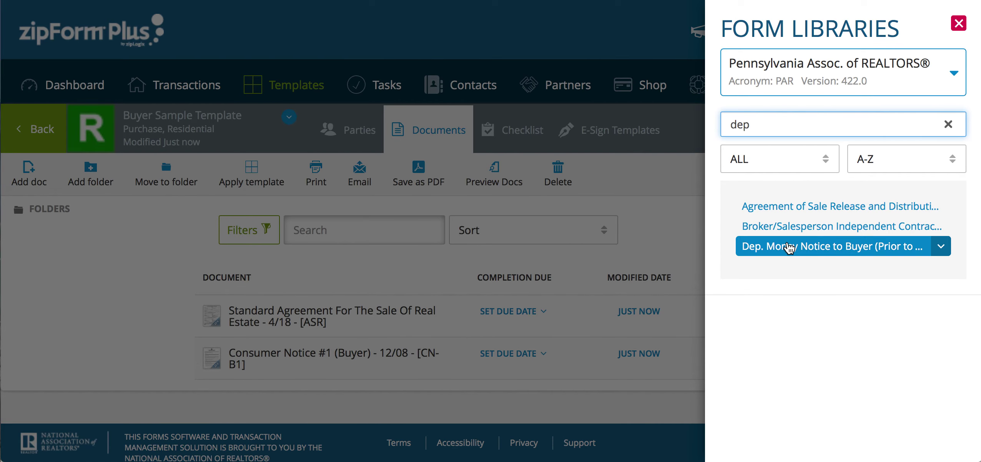
left_click(788, 247)
- Search the form library for "buyer", add Buyer's Financial Information - 1/18 to the template, and close the library
double_click(788, 122)
type("buyer f")
key("BackSpace")
key("BackSpace")
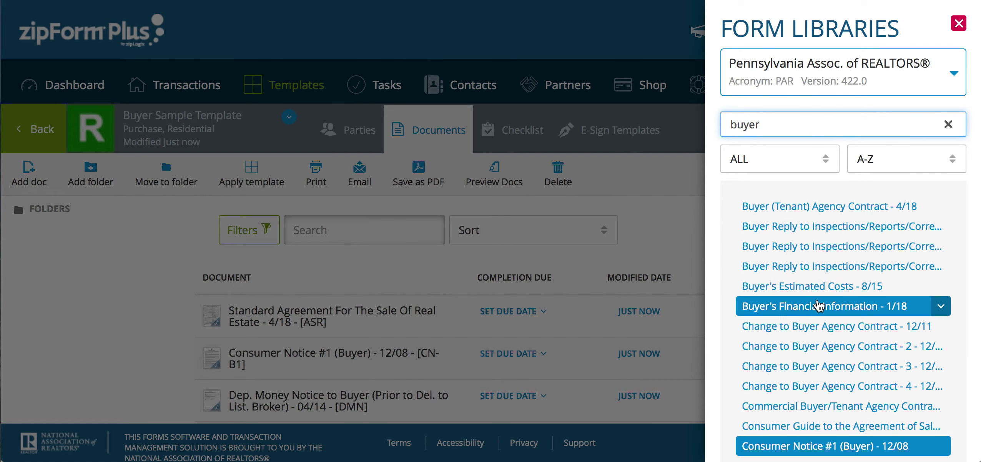
scroll(819, 306, "down", 1)
left_click(819, 304)
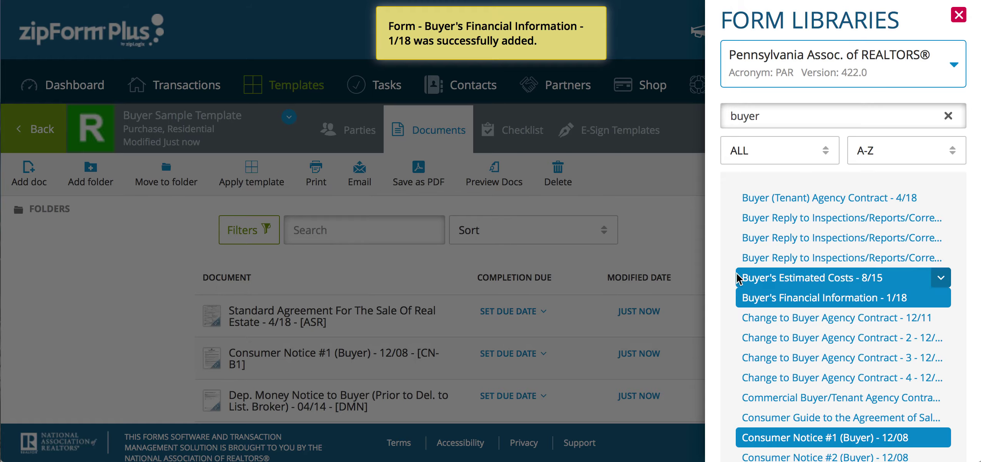
left_click(948, 116)
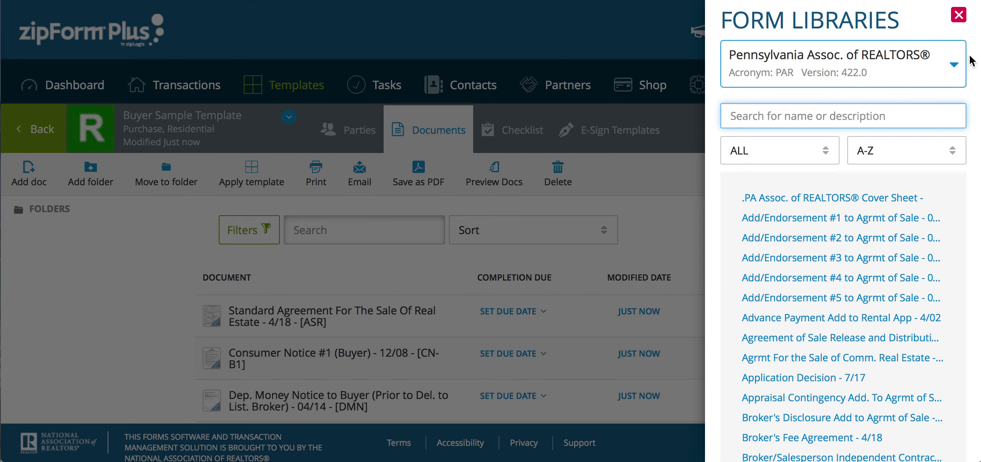
left_click(958, 15)
- Open the template's Standard Agreement and enter "Wagner Real Estate" as the broker company in the buyer's broker section
scroll(561, 356, "down", 2)
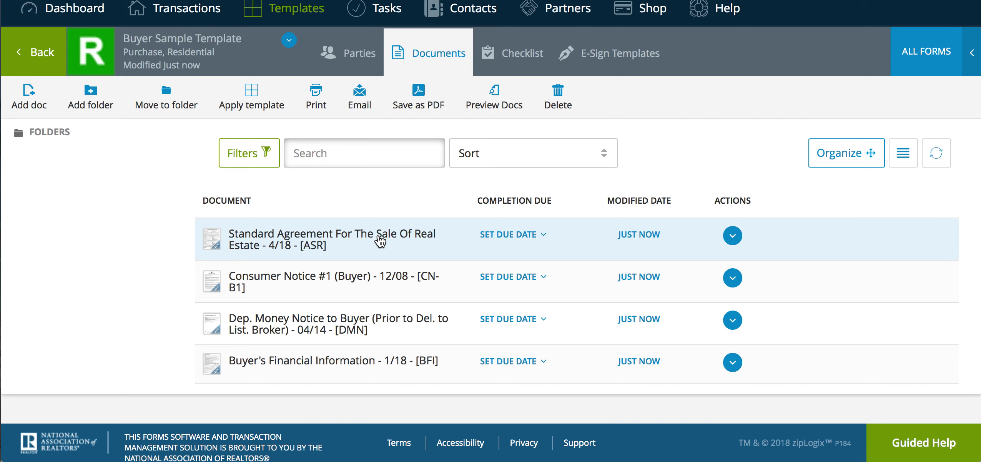
left_click(381, 241)
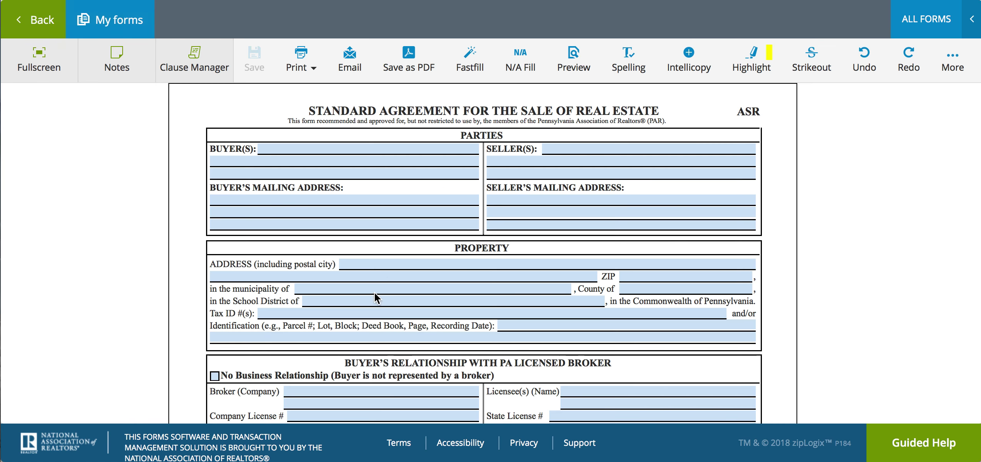
scroll(375, 298, "down", 3)
left_click(351, 294)
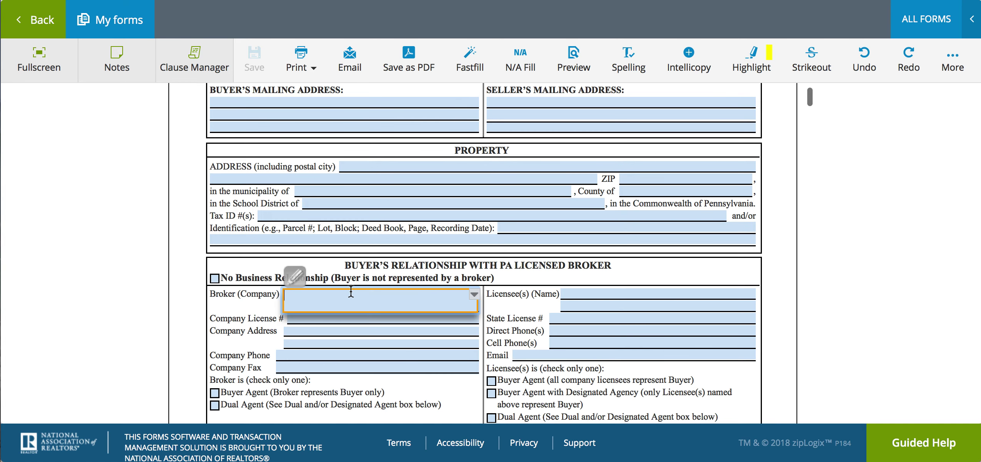
scroll(350, 362, "down", 3)
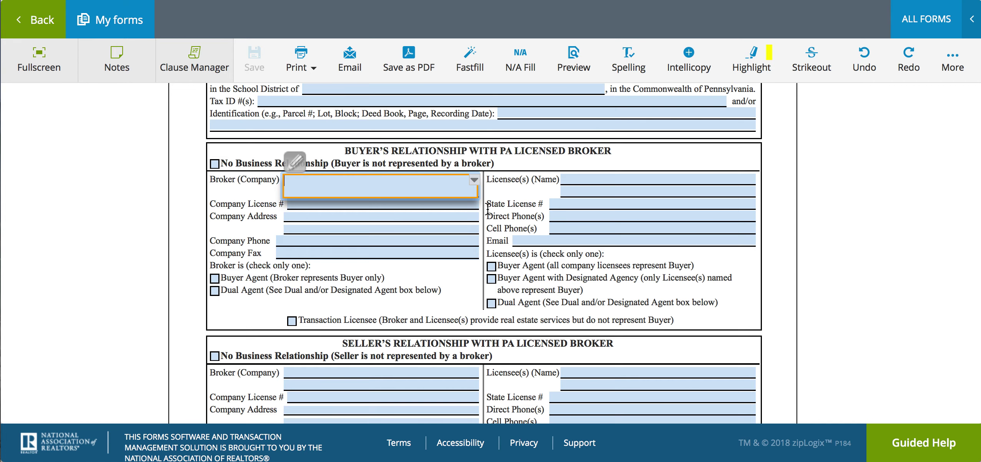
type("Wagner Real Estate")
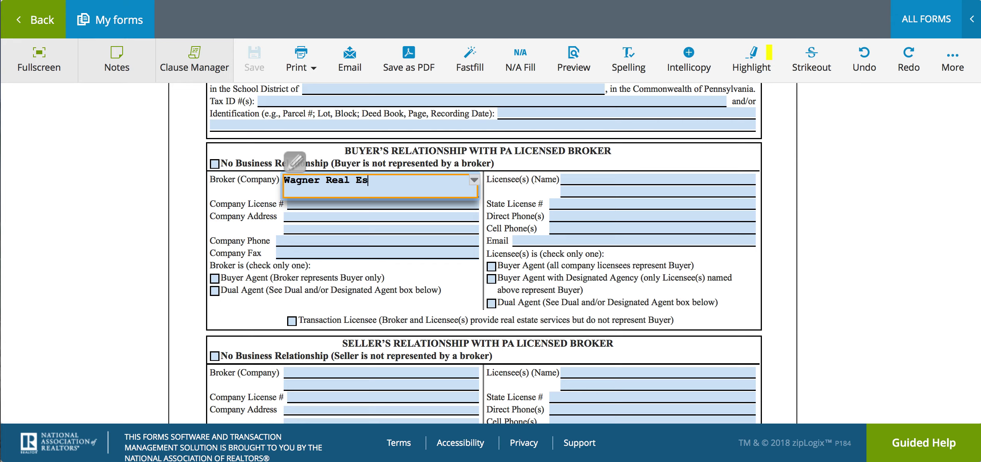
- Enter the licensee's full name in the buyer's broker section of the agreement
left_click(635, 179)
type("Tyler Wagner")
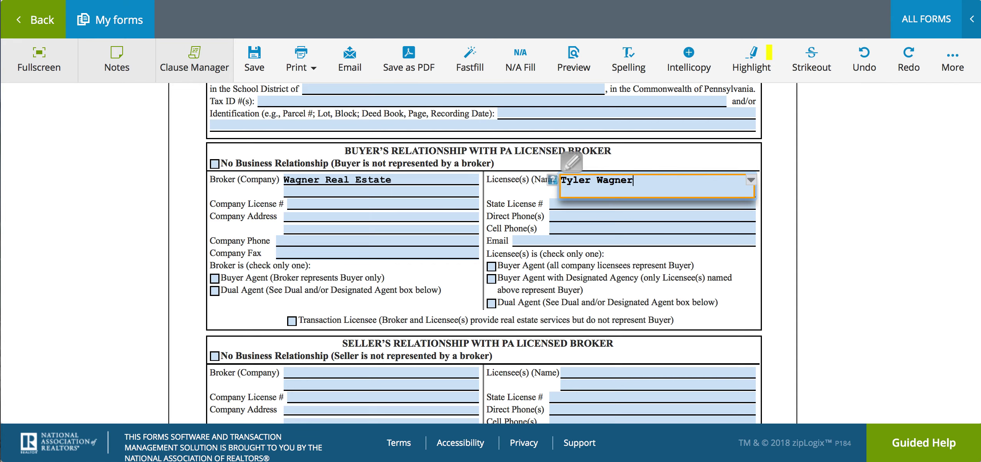
left_click(711, 282)
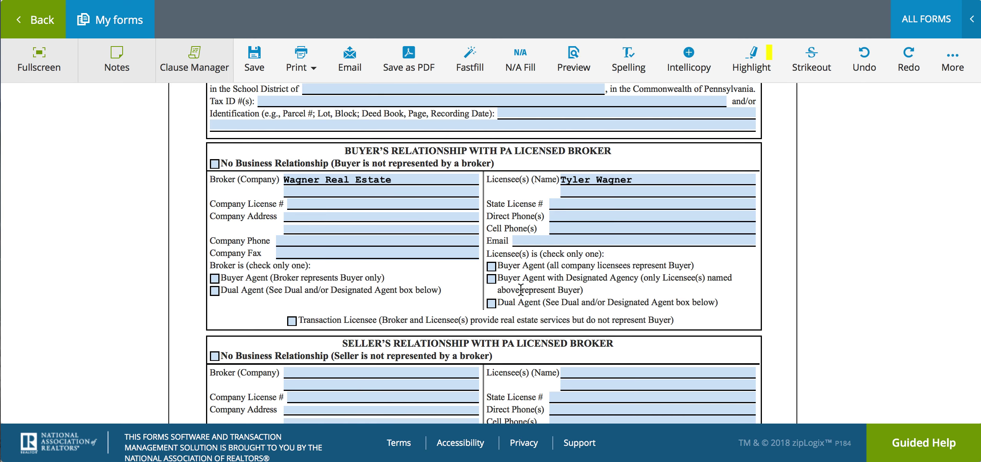
- Save the filled-in Standard Agreement and return to the template's document list
scroll(455, 285, "up", 5)
scroll(454, 285, "up", 2)
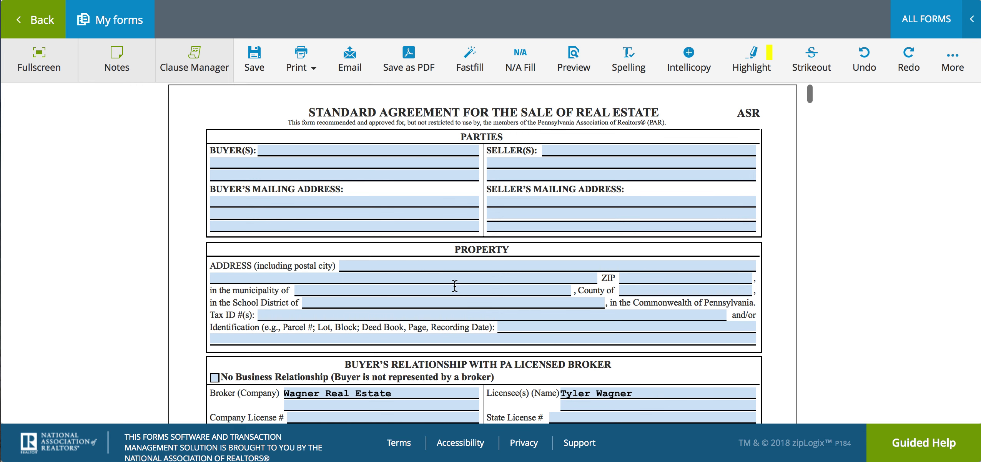
left_click(258, 64)
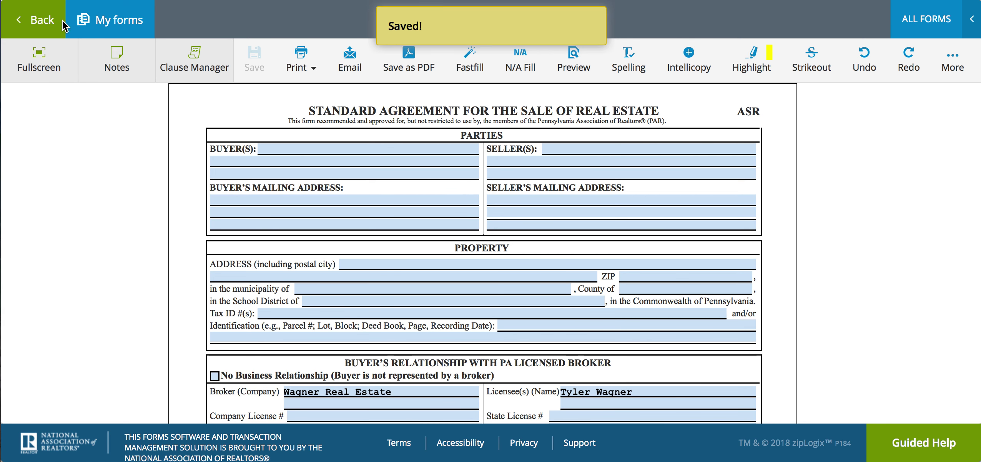
left_click(42, 20)
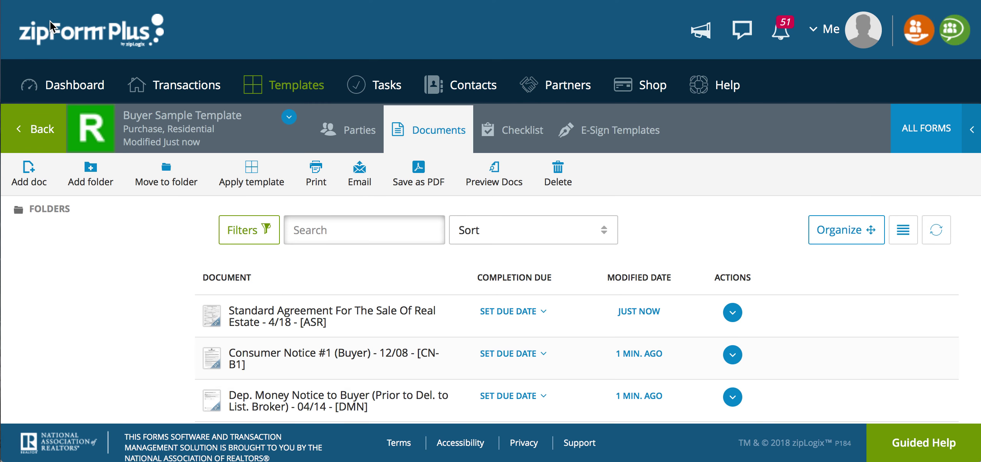
scroll(262, 347, "down", 1)
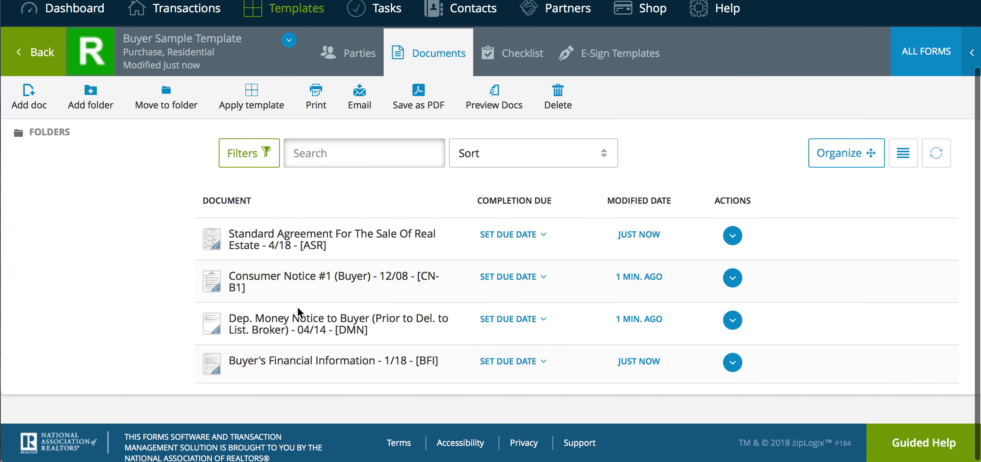